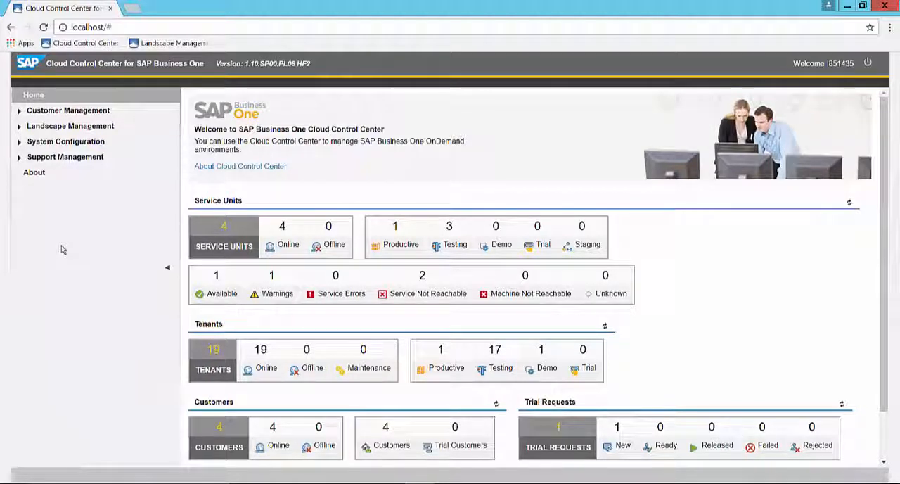
# - Start adding a user to the customer NewCustomer, with newcst01 as the domain user name, and check the name
pyautogui.click(16, 116)
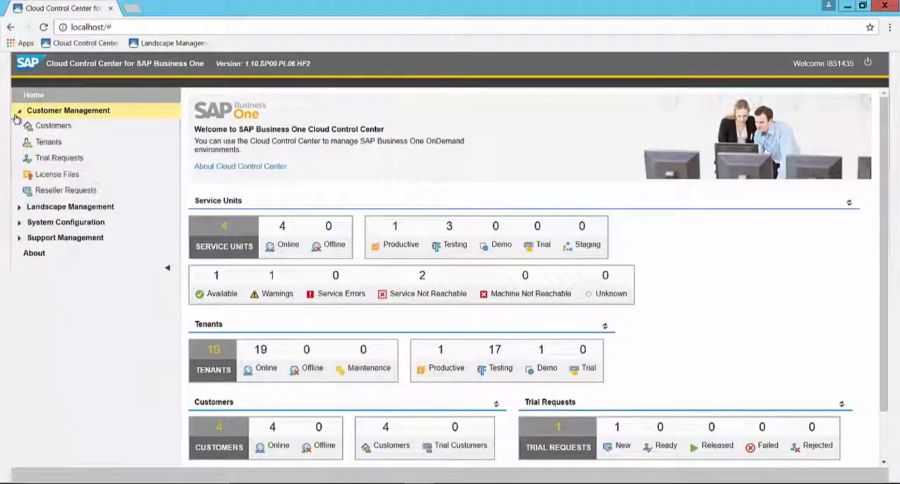
pyautogui.click(28, 126)
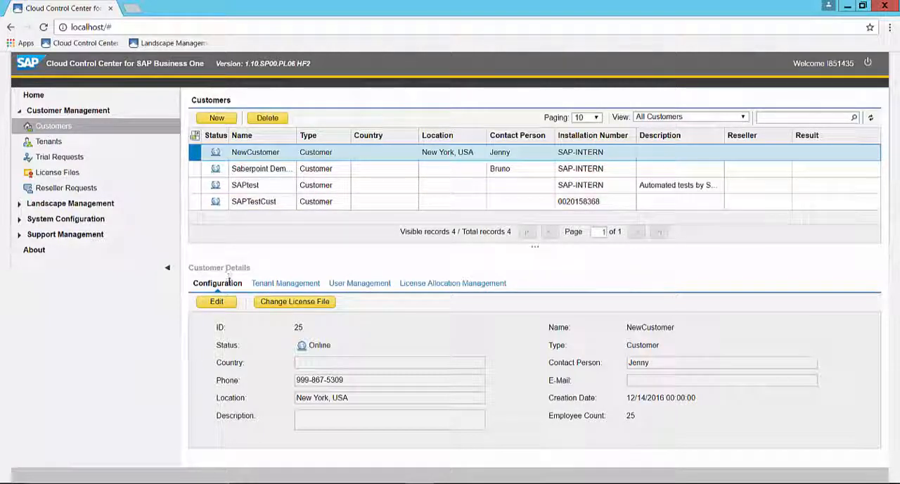
pyautogui.click(359, 288)
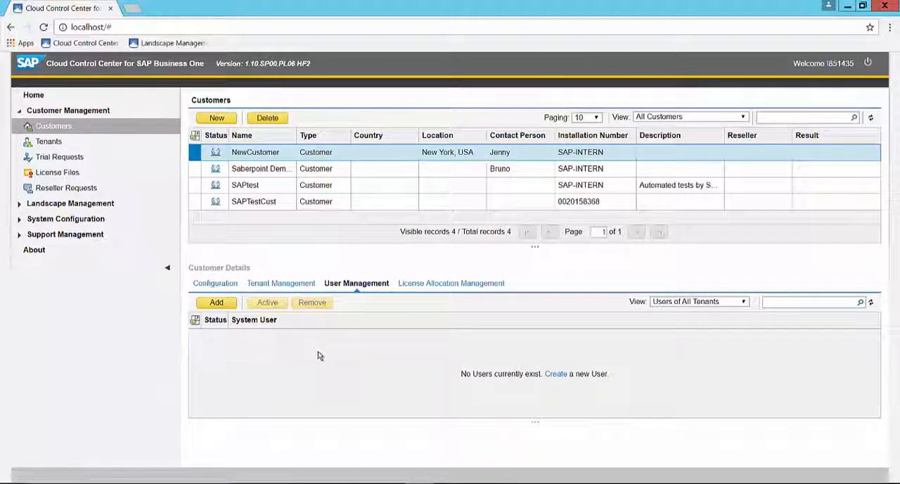
pyautogui.click(216, 302)
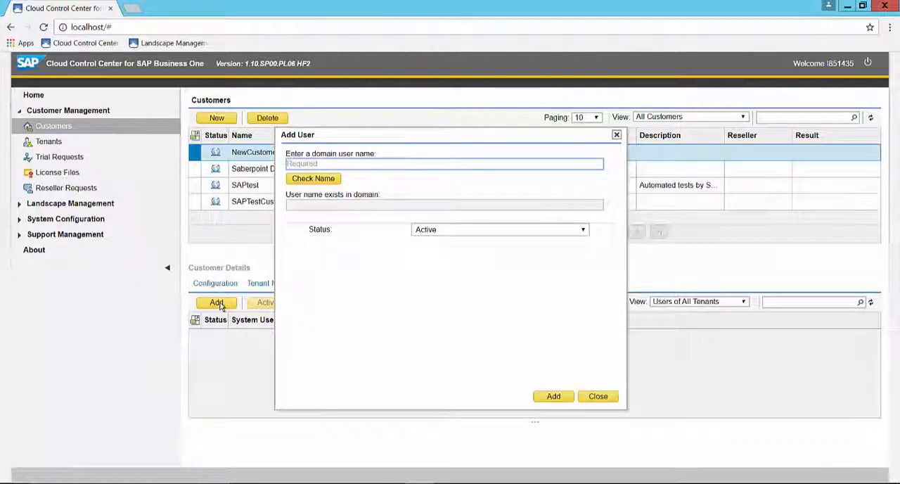
pyautogui.write('new')
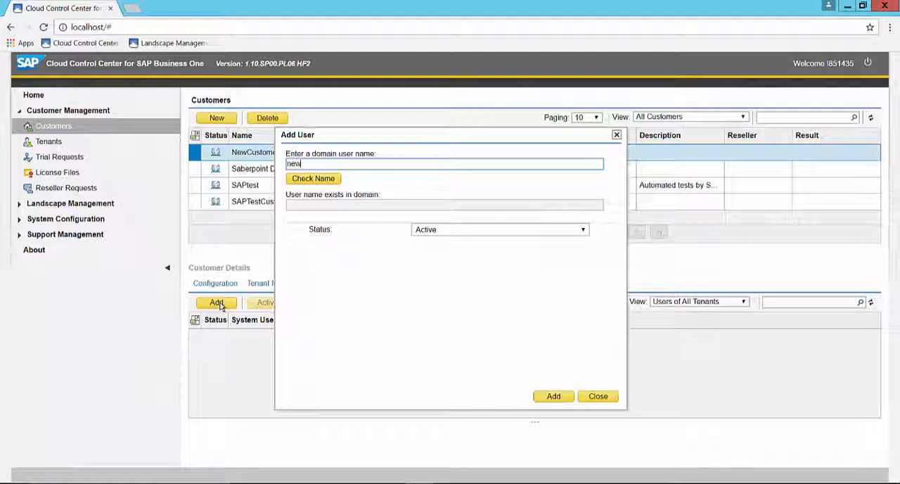
pyautogui.write('cst01')
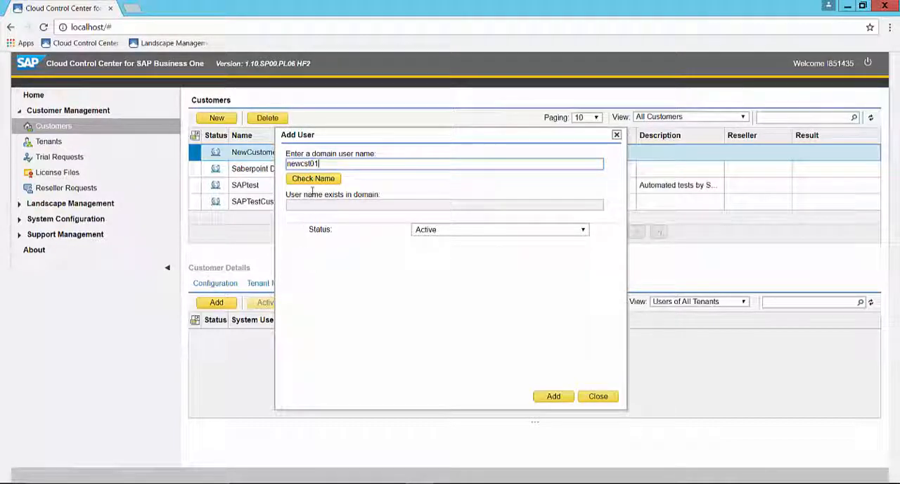
pyautogui.click(314, 179)
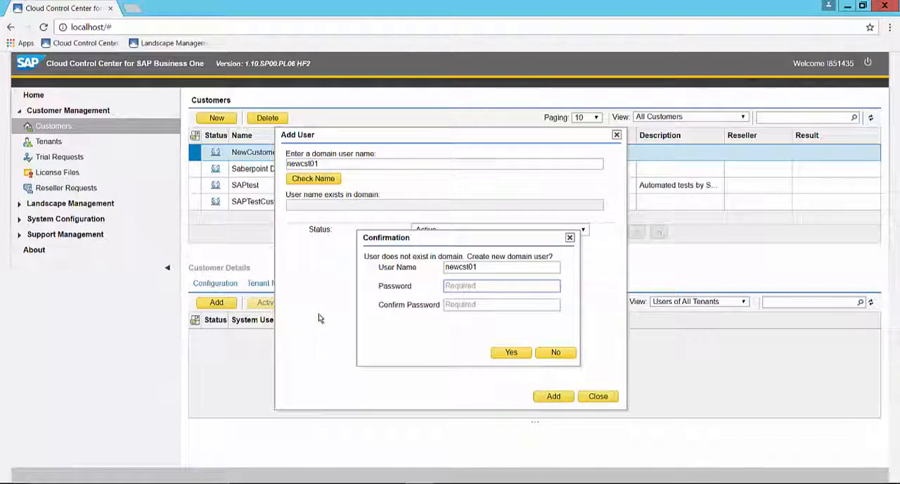
# - Enter and confirm the account password for newcst01 and create it as a new domain user
pyautogui.write('P•••••••')
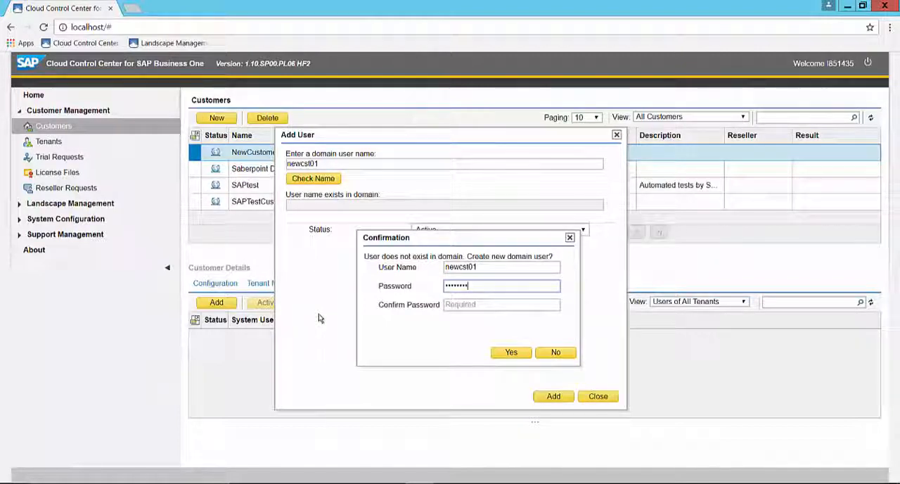
pyautogui.press('Tab')
pyautogui.write('•••')
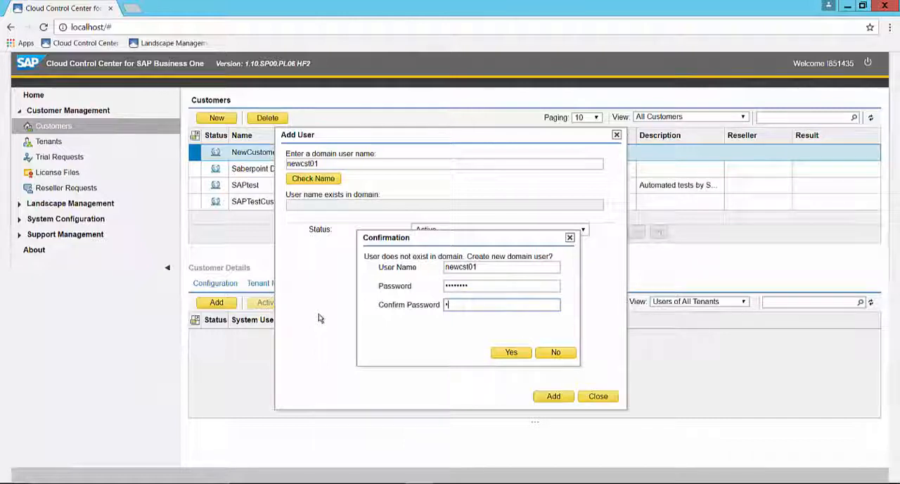
pyautogui.write('••••')
pyautogui.click(503, 355)
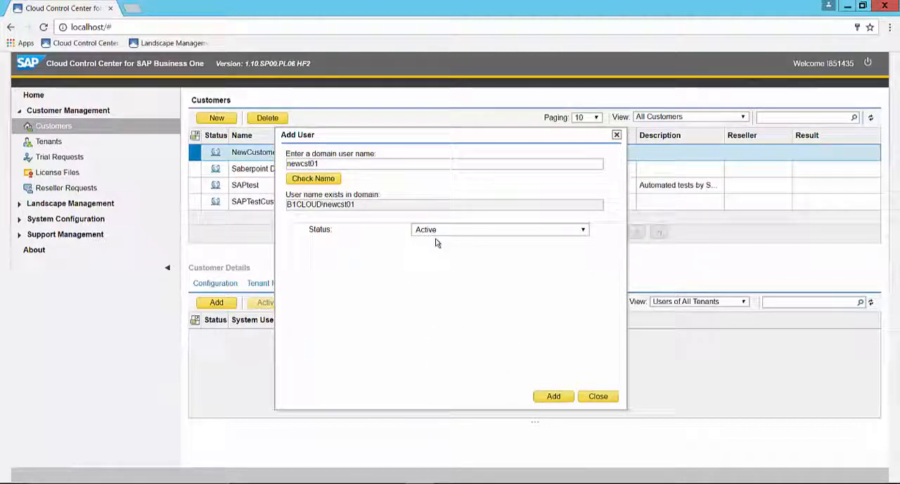
# - Keep the status of newcst01 as Active and add the user to the customer
pyautogui.click(584, 231)
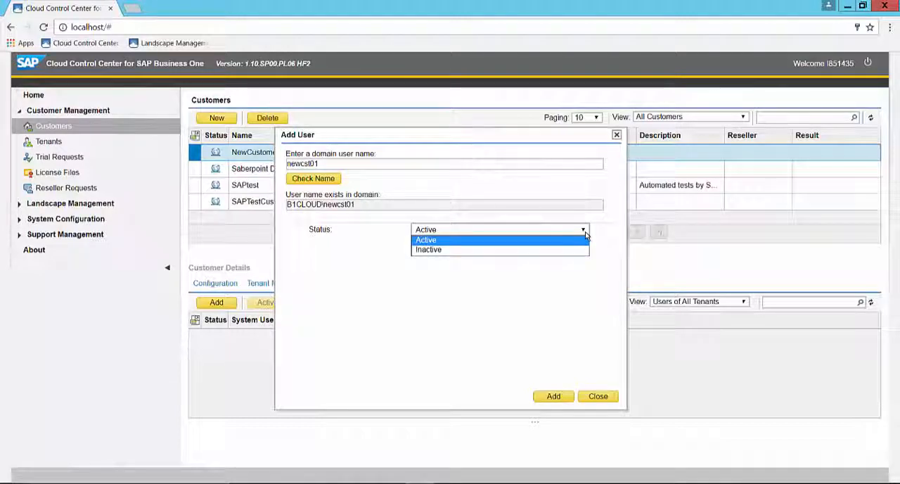
pyautogui.click(584, 230)
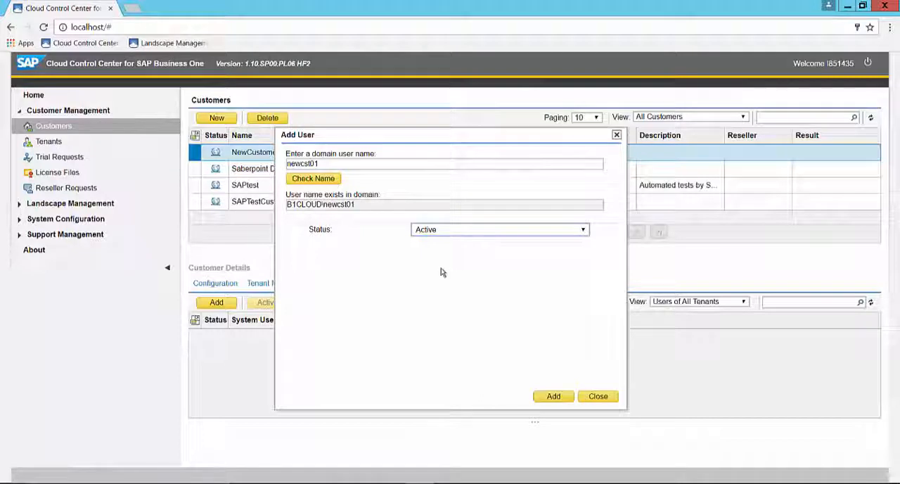
pyautogui.click(551, 396)
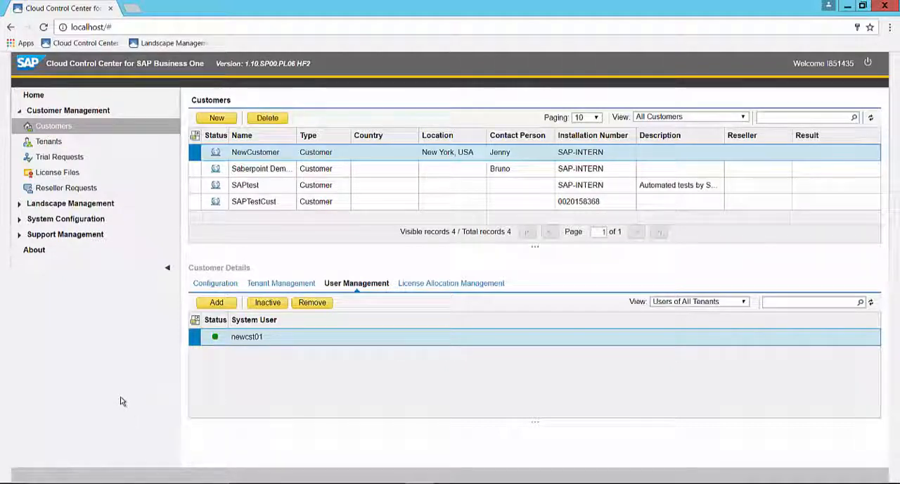
# - Assign newcst01 to NewCustomer's testing tenant as a Power User and save the assignment
pyautogui.click(50, 142)
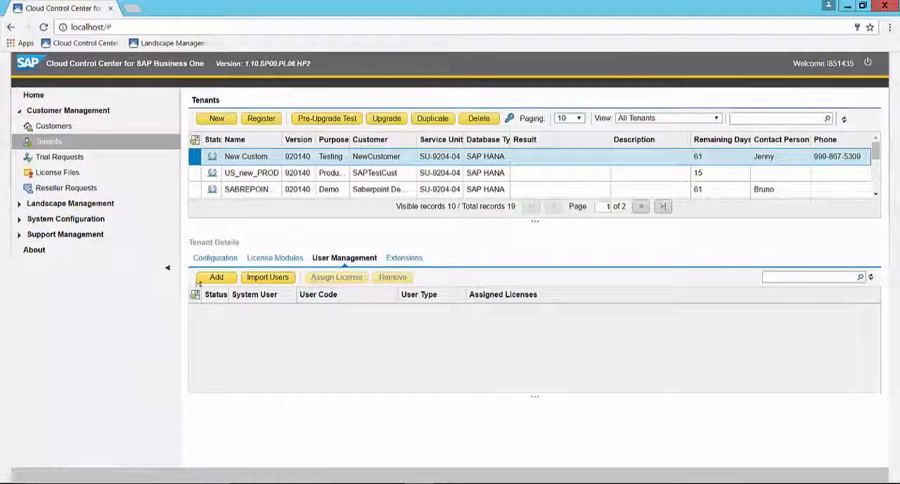
pyautogui.click(211, 277)
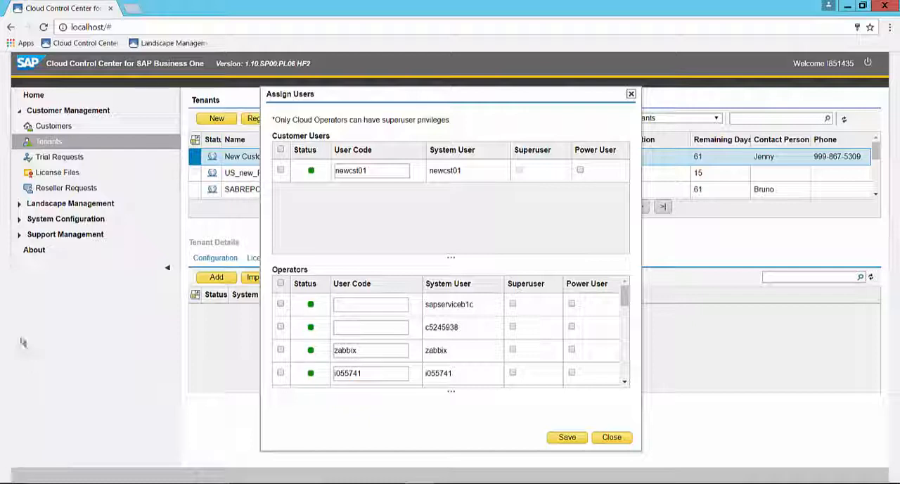
pyautogui.click(281, 170)
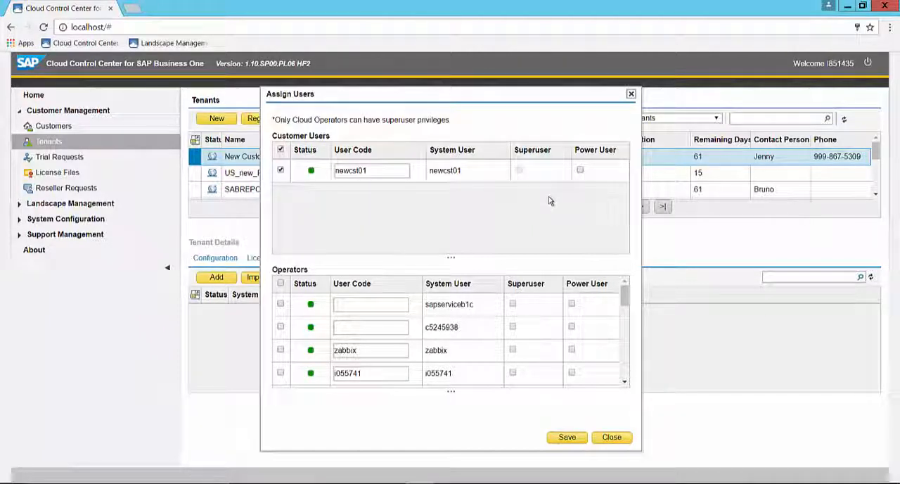
pyautogui.click(580, 171)
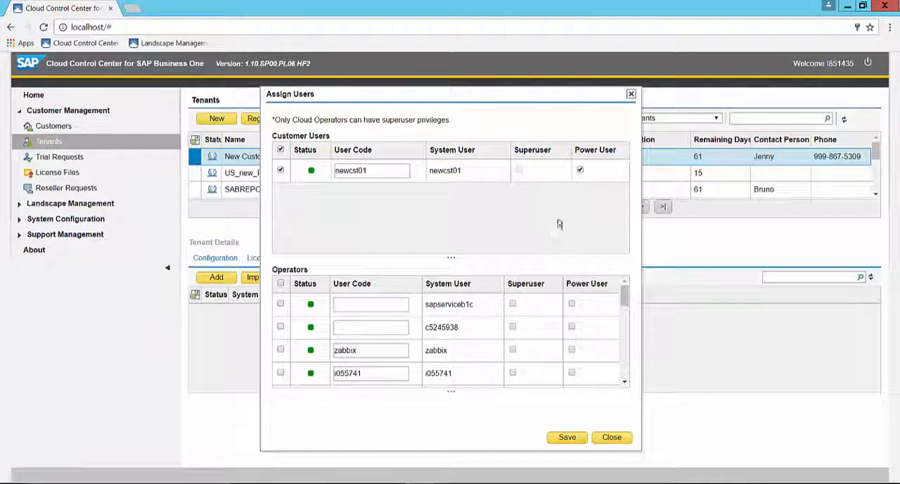
pyautogui.click(567, 437)
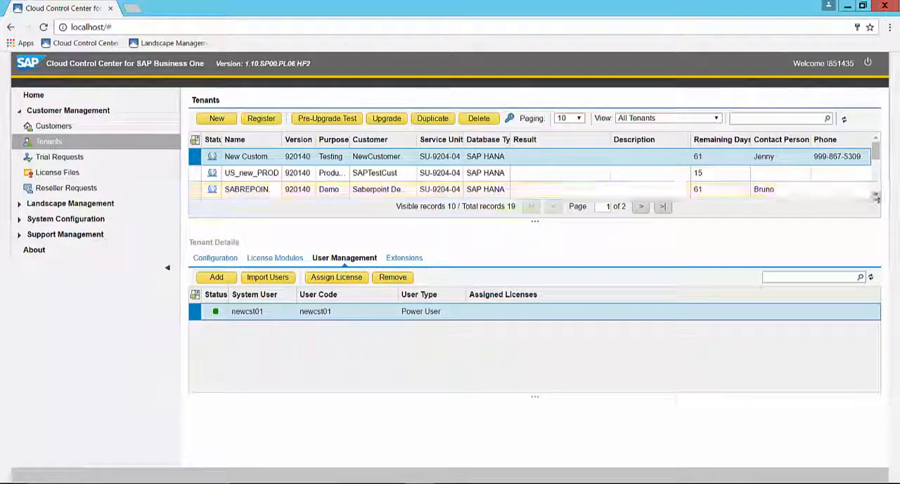
# - Open the user import for the ACME Canad... tenant and look through its user codes and their import status
pyautogui.click(876, 195)
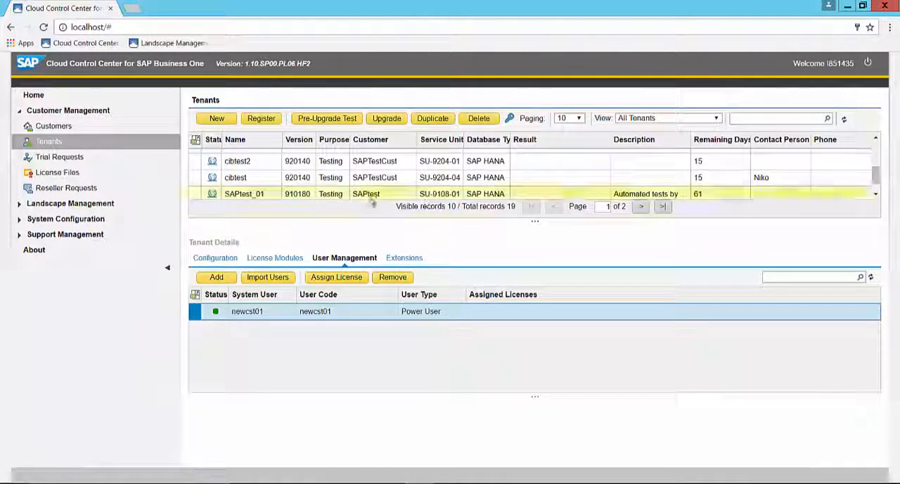
pyautogui.click(198, 200)
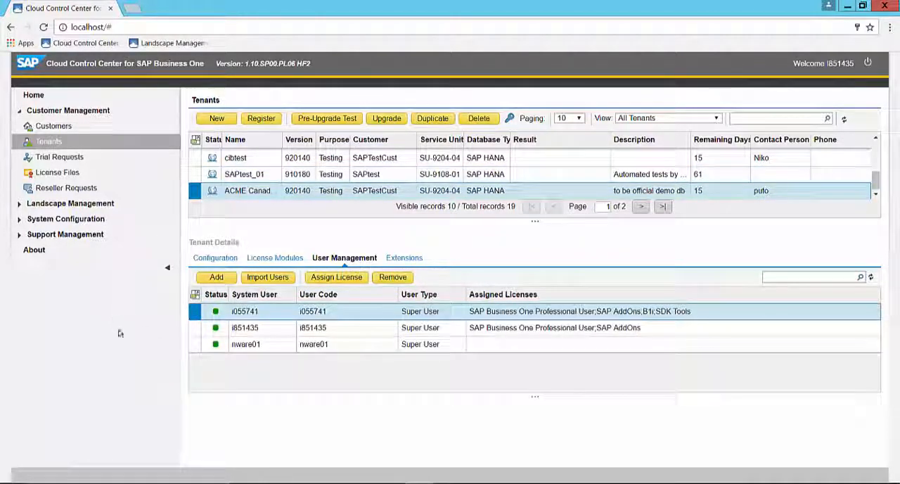
pyautogui.click(267, 278)
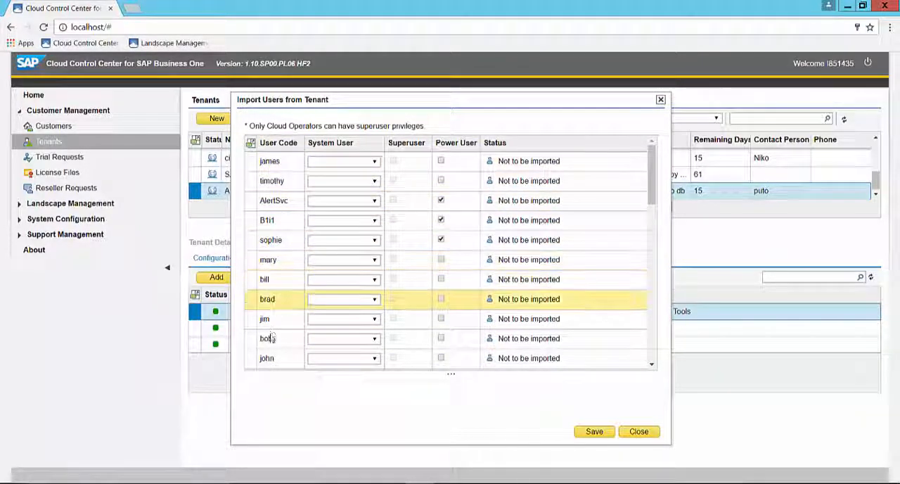
pyautogui.moveTo(651, 194); pyautogui.dragTo(659, 353)
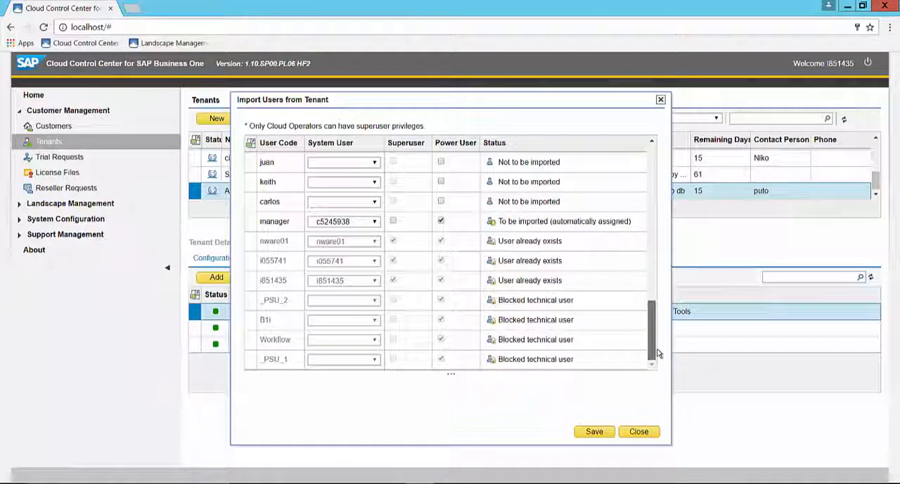
pyautogui.moveTo(658, 350); pyautogui.dragTo(653, 247)
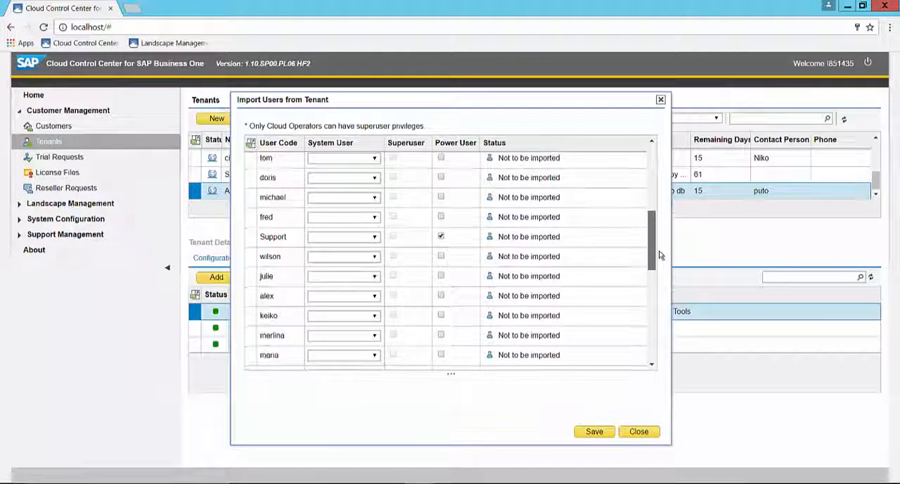
# - Create a new system user for the topmost visible user code, entering user001 as the domain user name and checking it
pyautogui.click(373, 158)
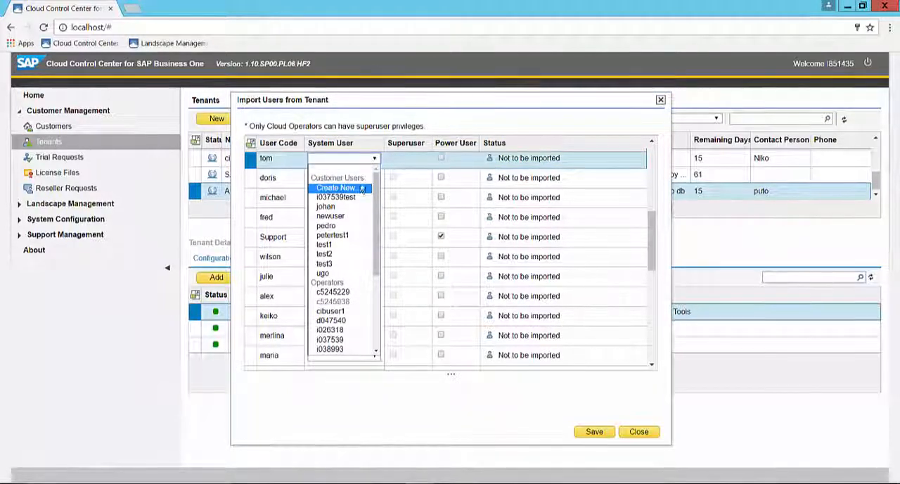
pyautogui.click(360, 188)
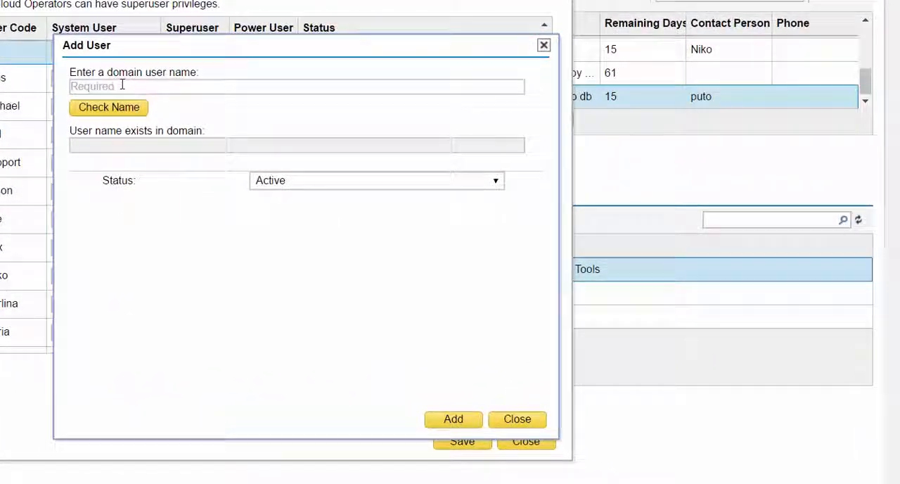
pyautogui.click(202, 124)
pyautogui.write('u')
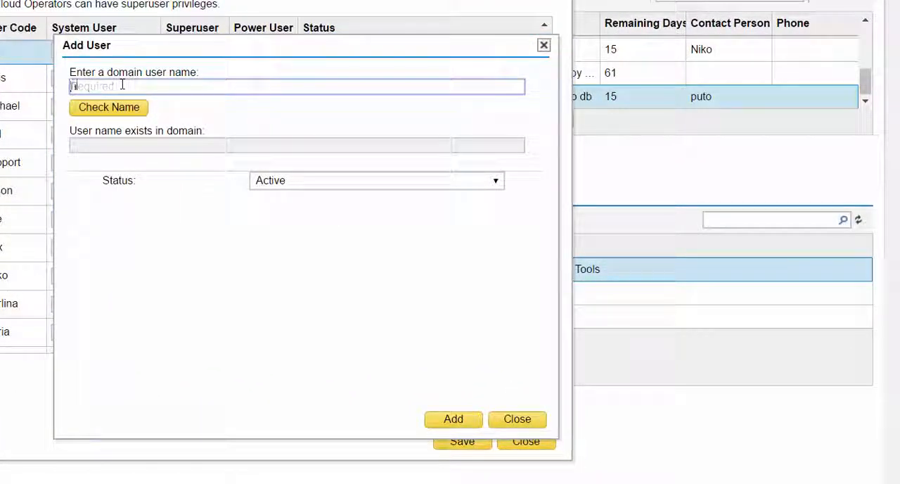
pyautogui.write('ser001')
pyautogui.click(112, 111)
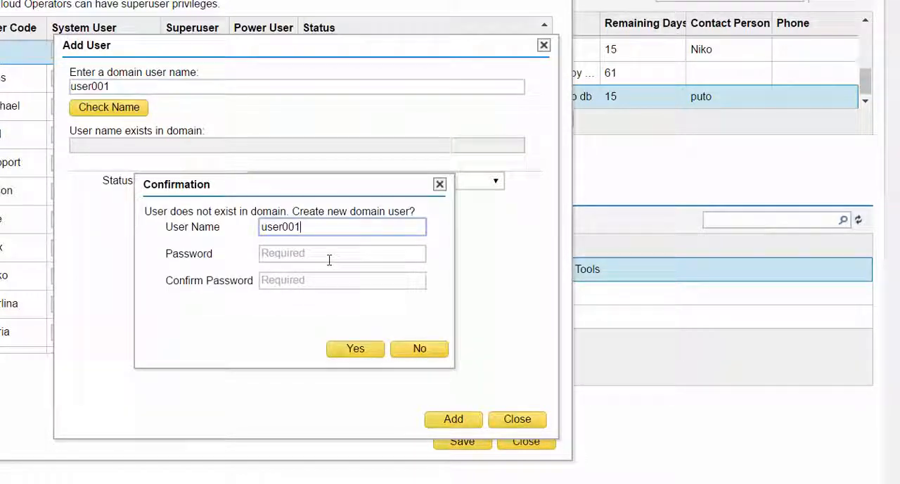
# - Enter and confirm the account password for user001 and create it as a new domain user
pyautogui.click(328, 260)
pyautogui.write('••••••••')
pyautogui.press('Tab')
pyautogui.write('••••••••')
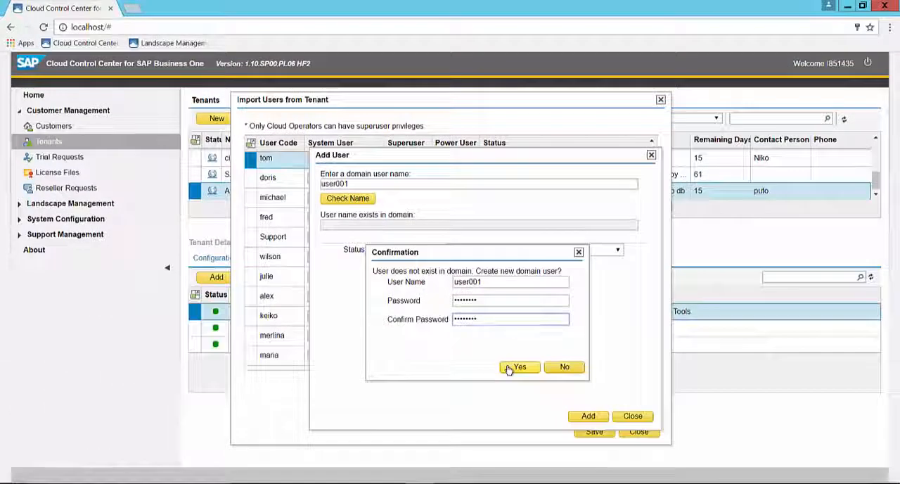
pyautogui.click(509, 368)
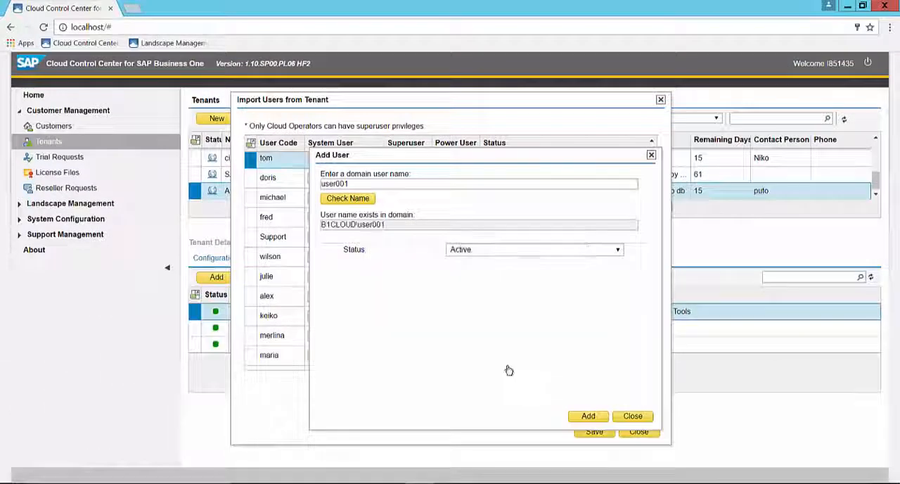
# - Add user001 with Active status as the mapped system user and save the tenant user import
pyautogui.click(589, 416)
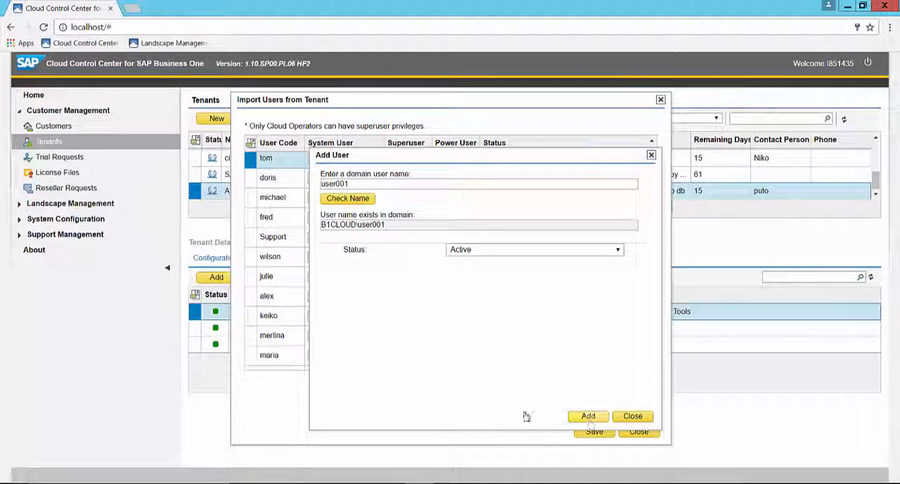
pyautogui.click(585, 432)
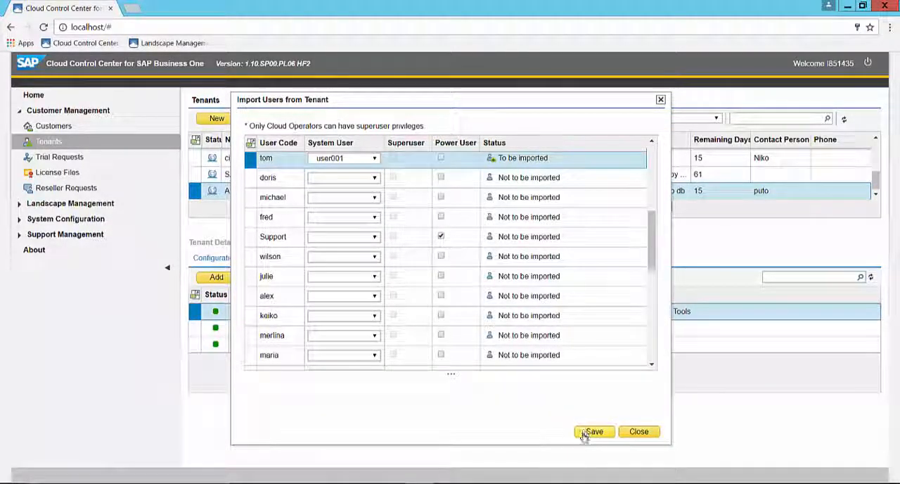
pyautogui.click(594, 432)
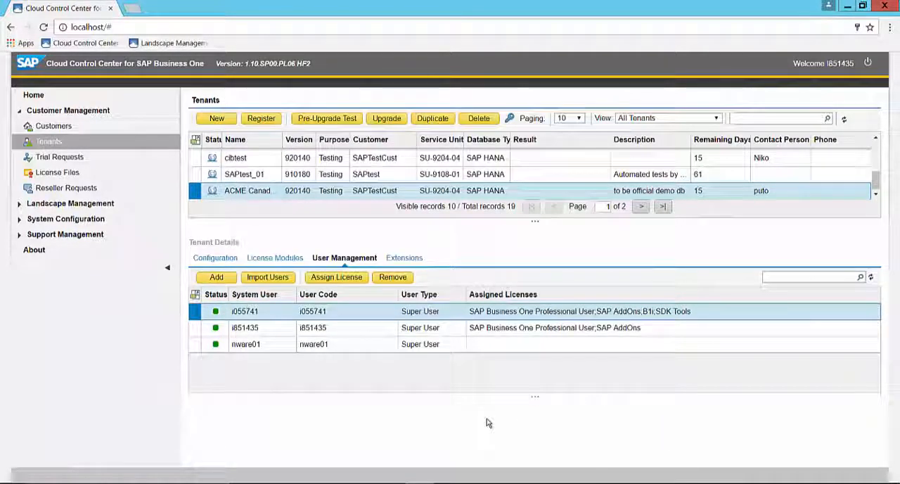